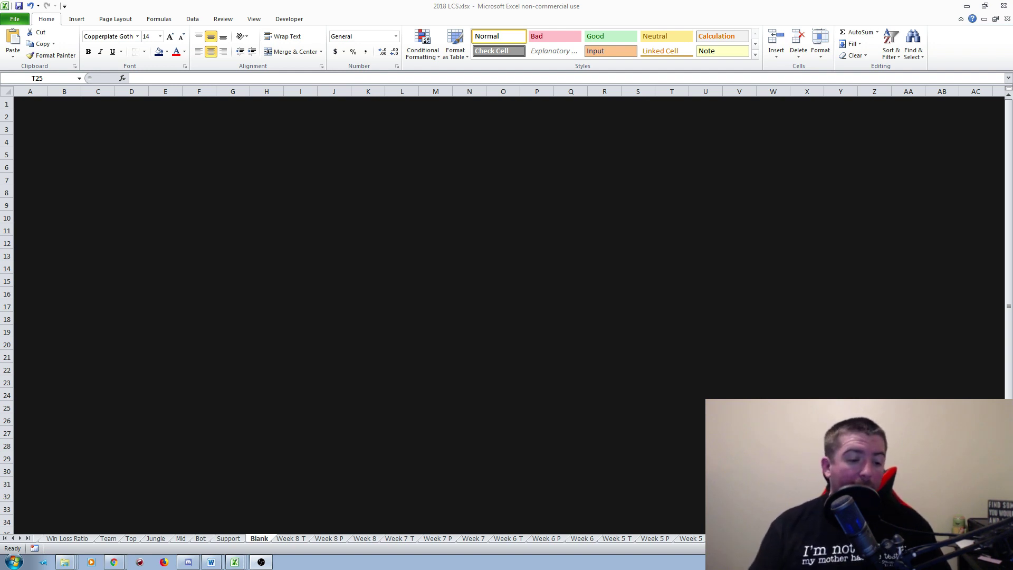
Step: Review the Week 8 T rankings by team and position, and the Week 8 sheet's matchups and win chances
key("alt+Tab")
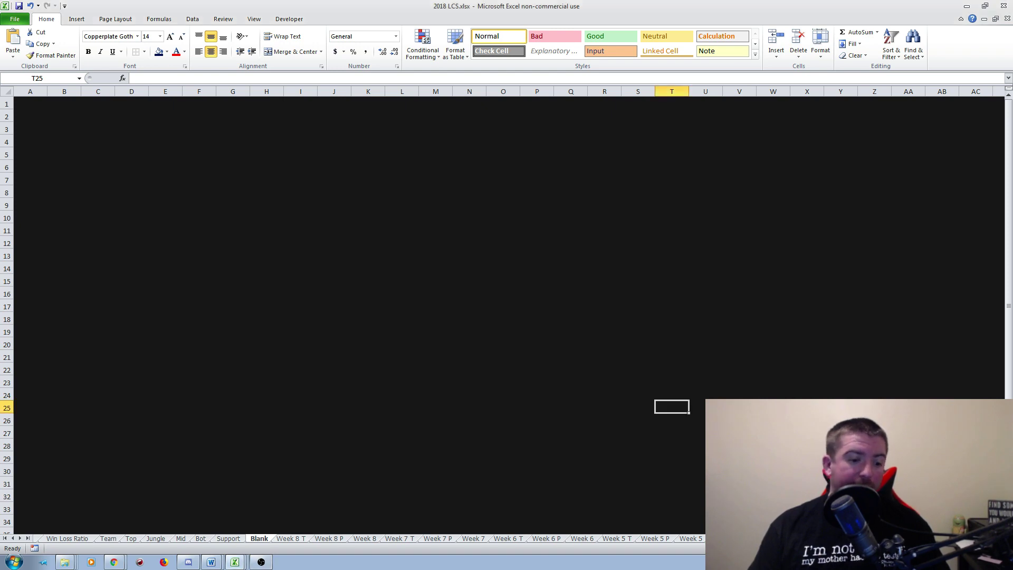
key("ctrl+Page_Down")
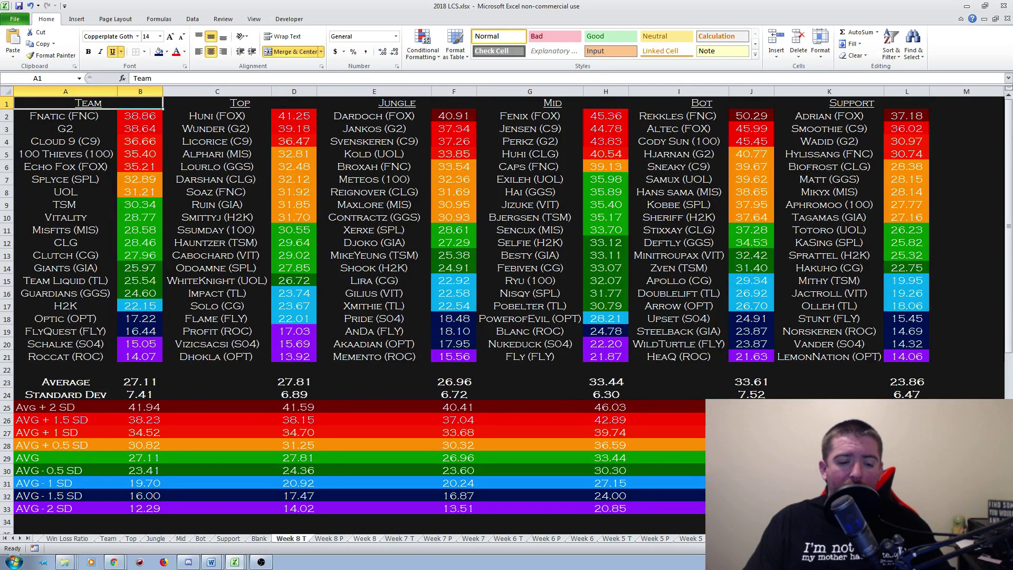
key("ctrl+Page_Down")
key("ctrl+Page_Down")
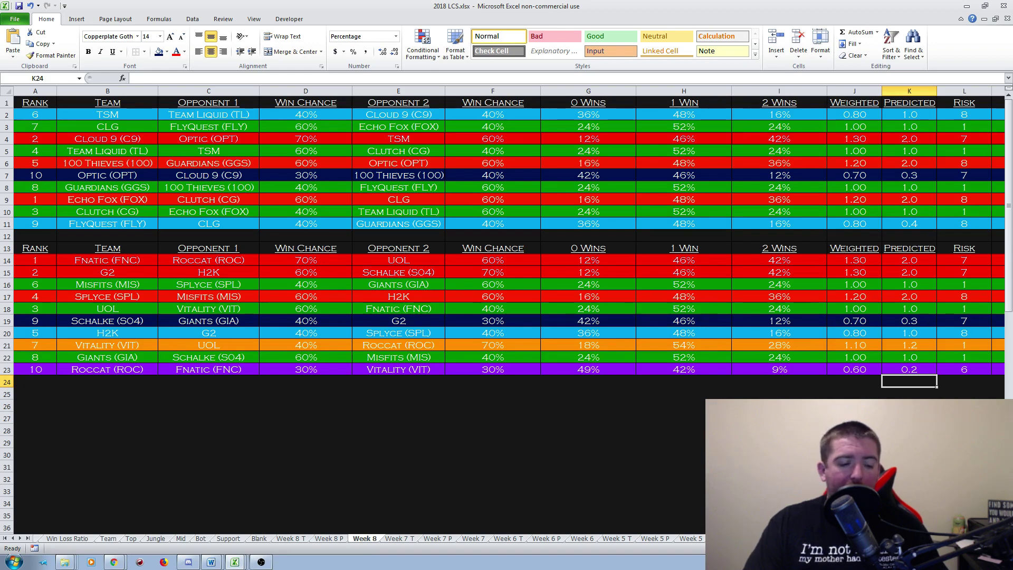
Step: Return to the Team sheet to examine each team's weekly scores, averages, deviation and risk
key("ctrl+Page_Up")
key("ctrl+Page_Up")
key("ctrl+Page_Up")
key("ctrl+Page_Up")
key("ctrl+Page_Up")
key("ctrl+Page_Up")
key("ctrl+Page_Up")
key("ctrl+Page_Up")
key("ctrl+Page_Up")
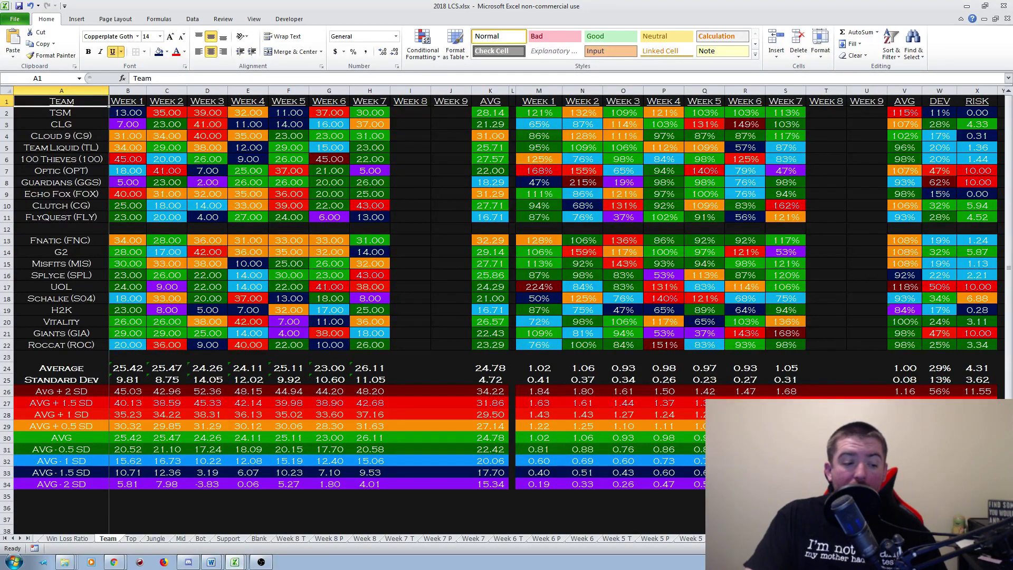
Step: On the Top sheet, highlight the H2K and GIA player rows in turn to examine their weekly scores and risk
key("ctrl+Page_Down")
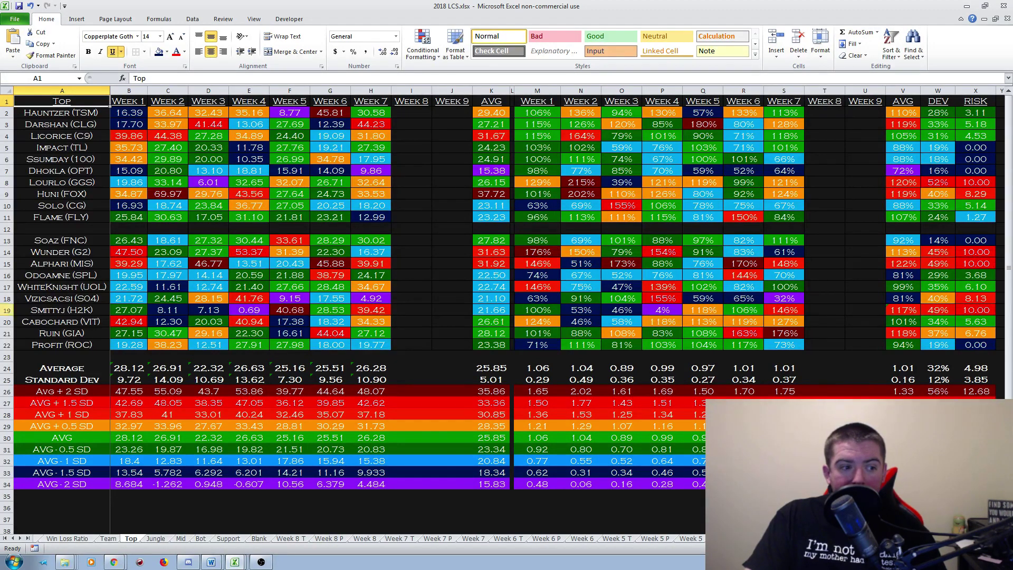
left_click(8, 310)
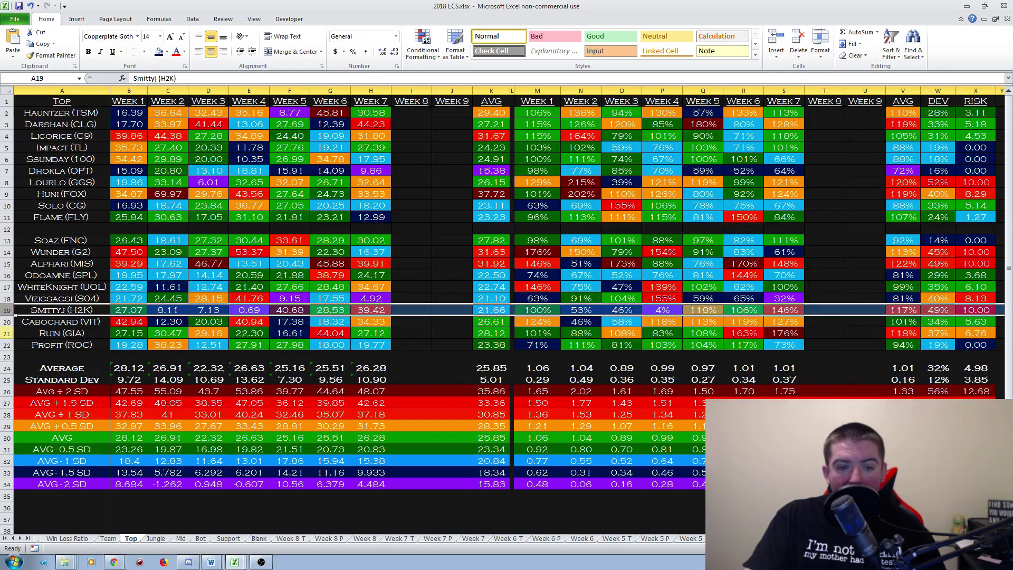
left_click(8, 333)
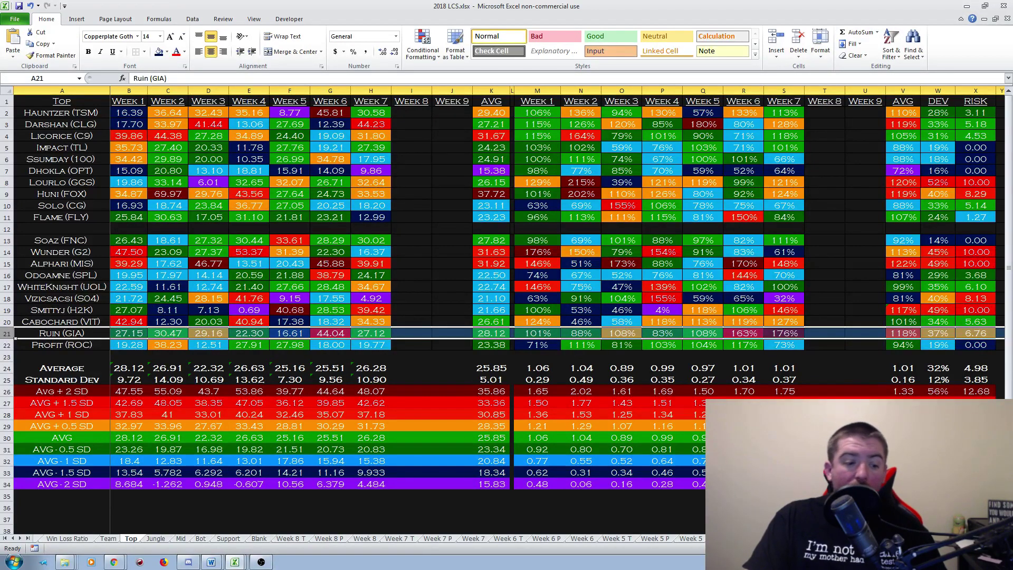
Step: On the Jungle sheet, highlight the CLG, GGS, FOX, MIS and UOL player rows in turn to examine their scores and risk
key("ctrl+Page_Down")
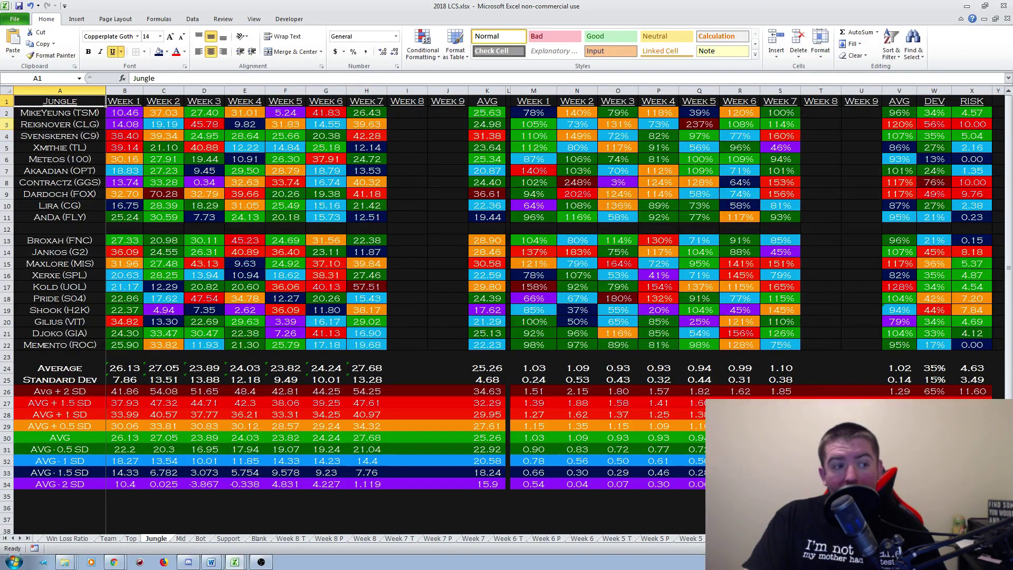
left_click(6, 125)
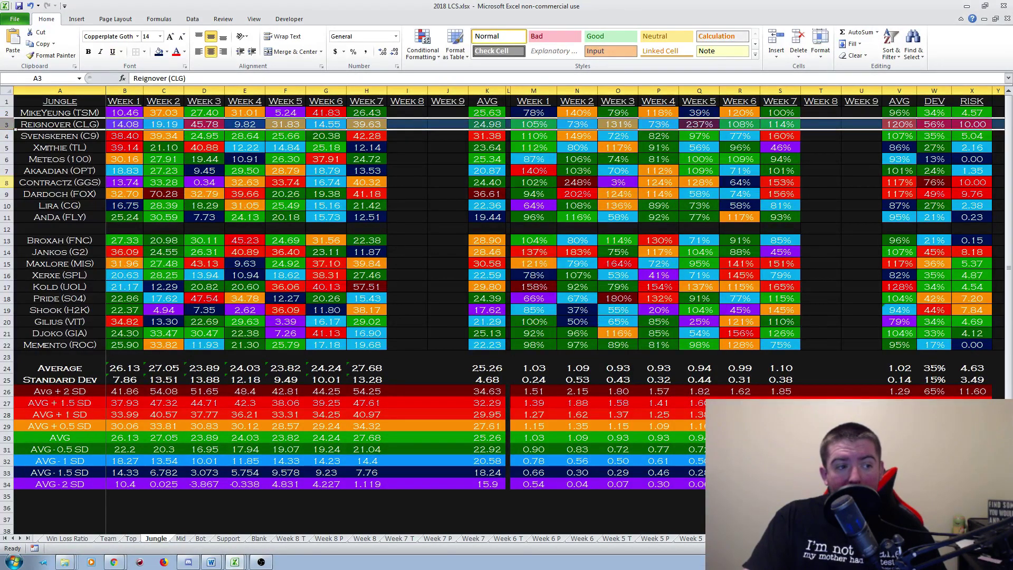
left_click(60, 182)
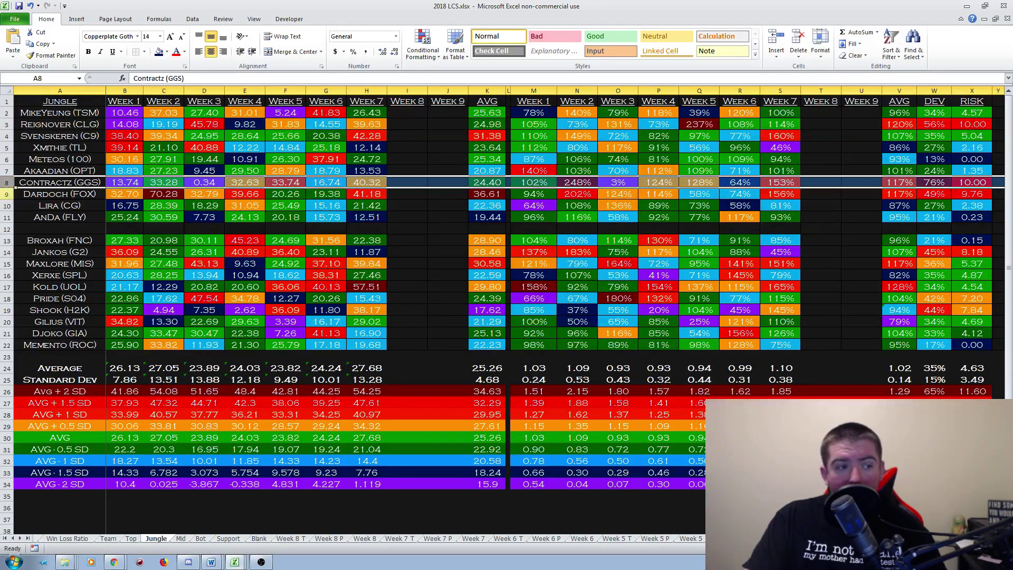
left_click(59, 194)
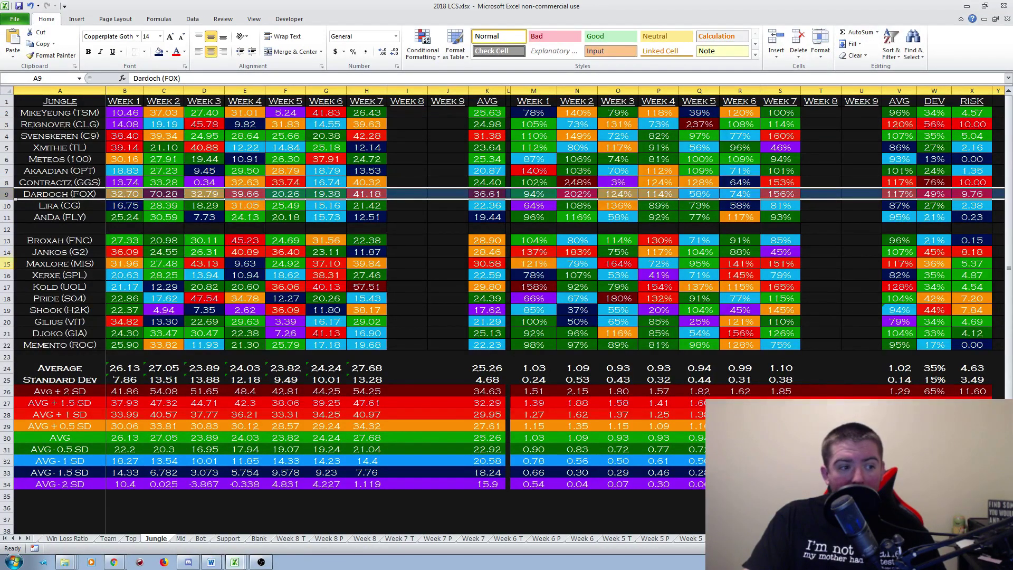
left_click(8, 263)
left_click(8, 286)
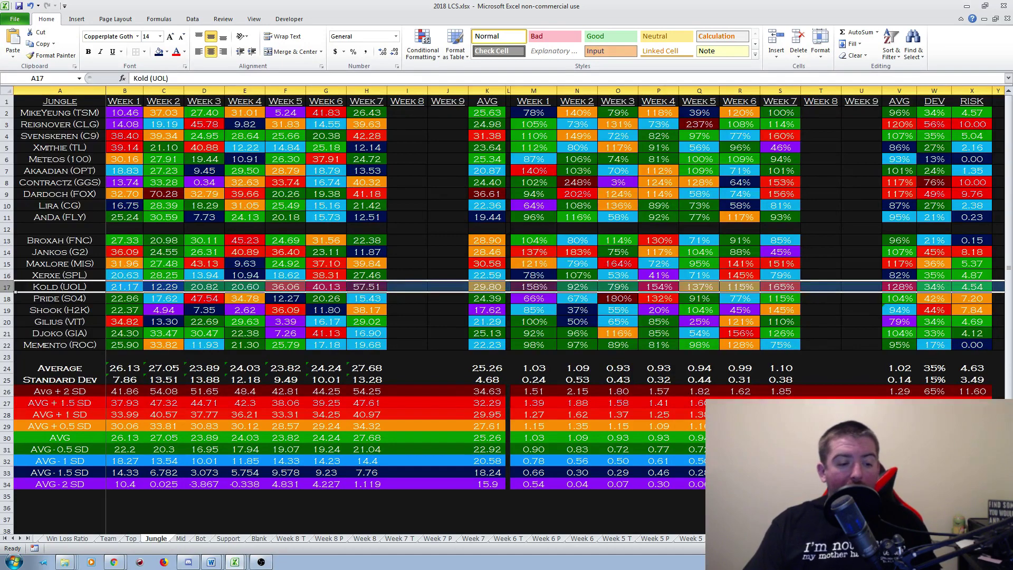
Step: On the Mid sheet, highlight the CLG, GGS, OPT, C9, TSM, UOL and ROC player rows in turn to examine their scores and risk
key("ctrl+Page_Down")
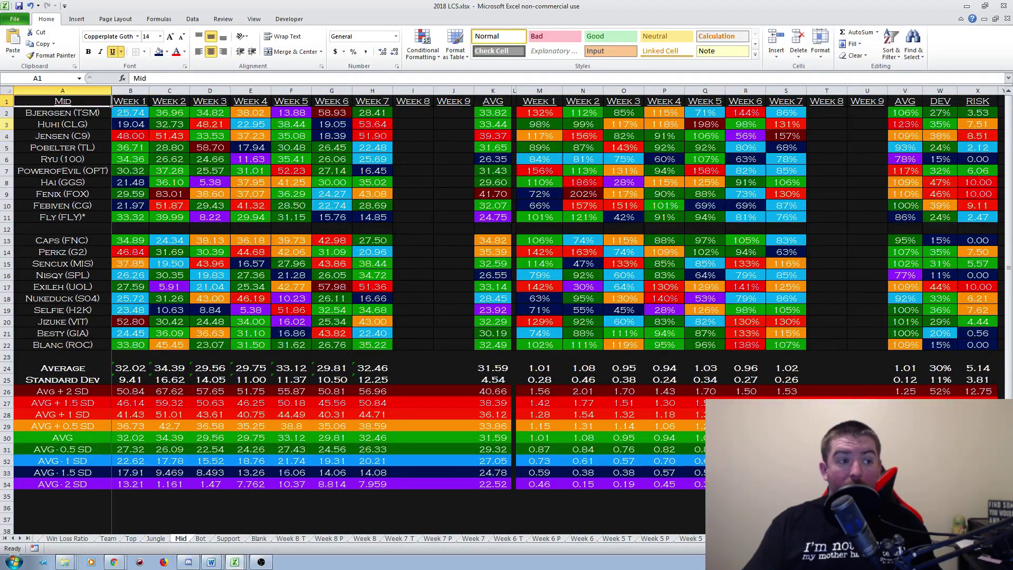
left_click(7, 124)
left_click(6, 182)
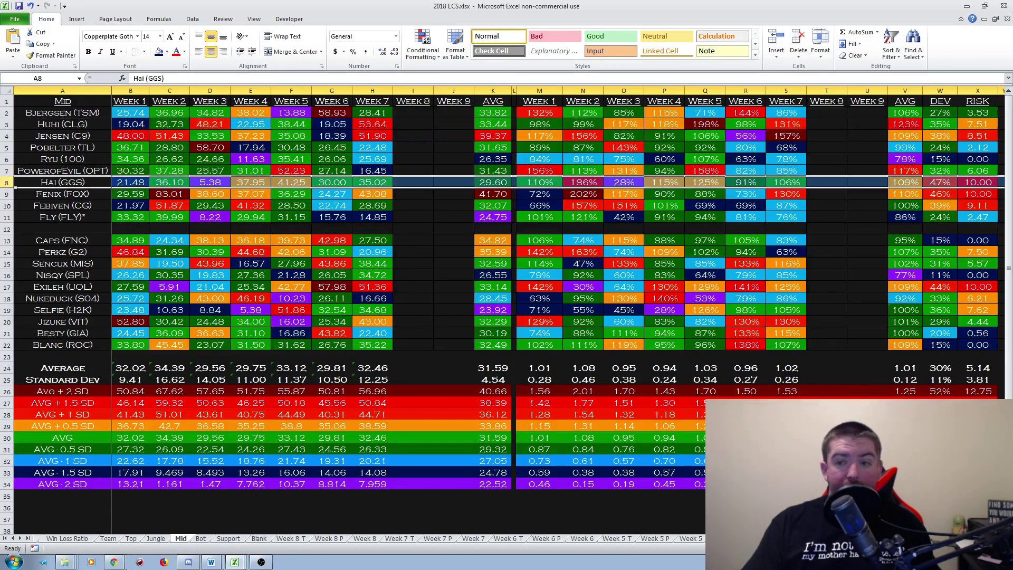
left_click(6, 171)
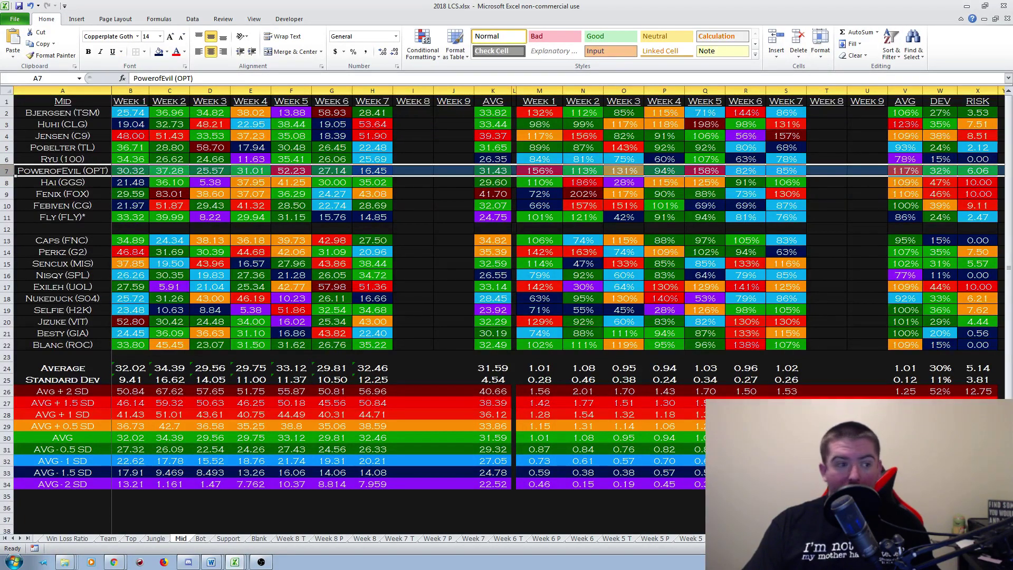
left_click(6, 182)
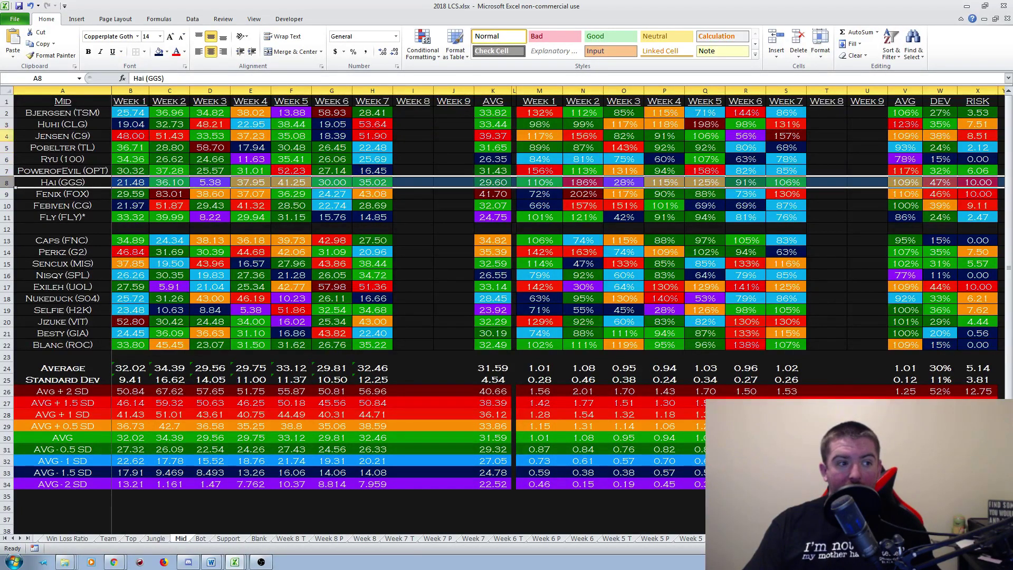
left_click(6, 136)
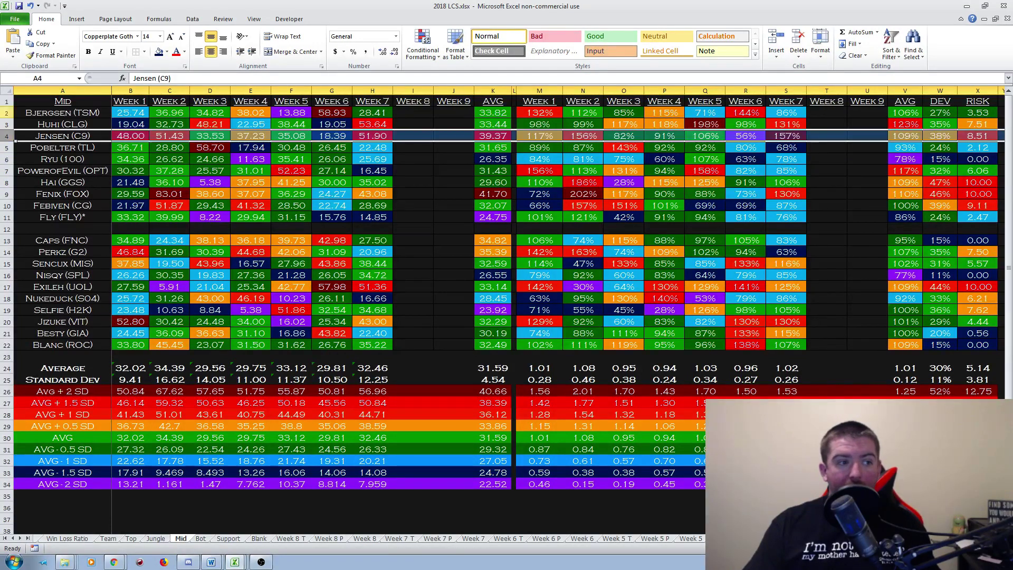
left_click(10, 113)
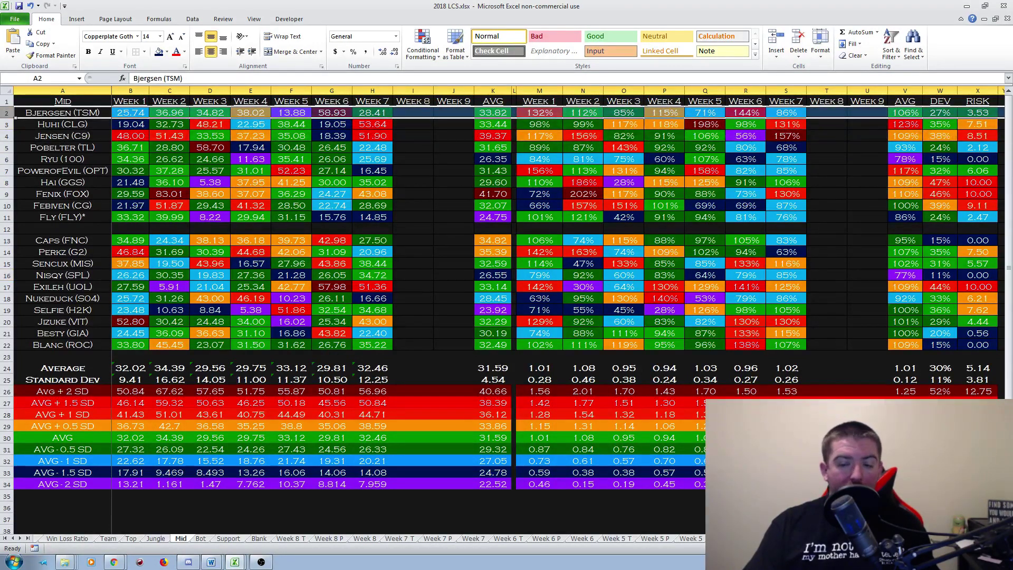
left_click(11, 287)
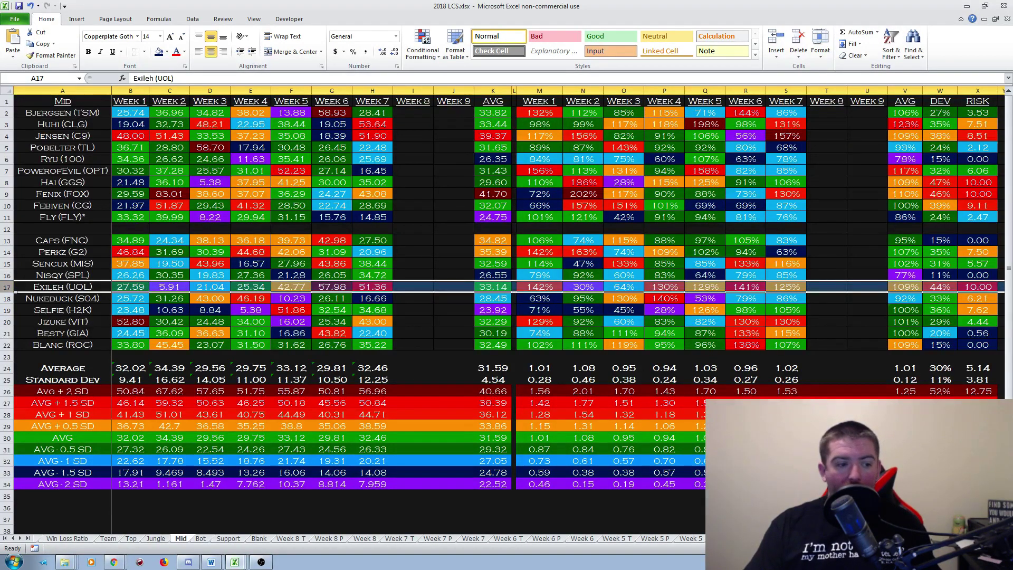
left_click(7, 344)
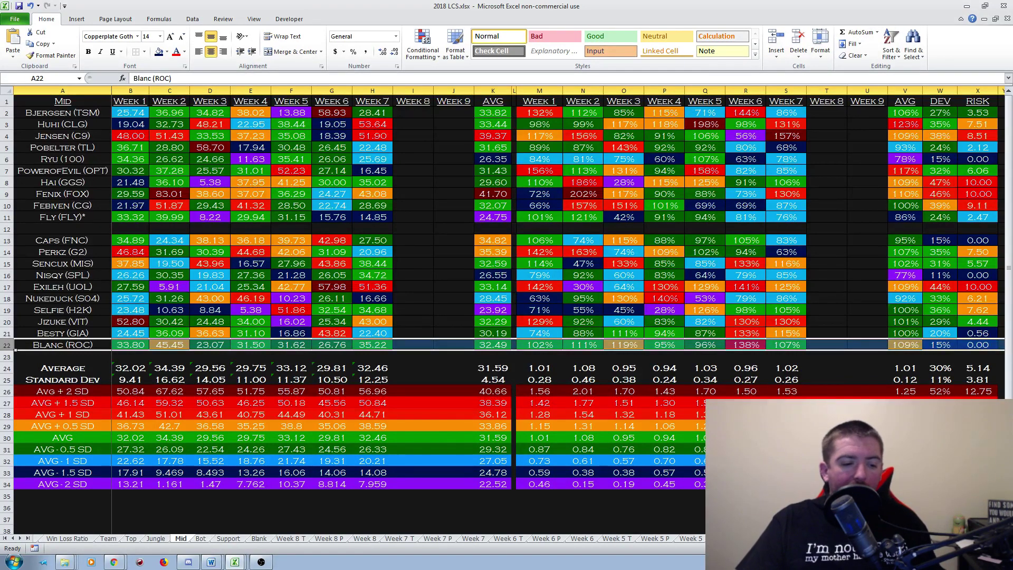
Step: On the Bot sheet, highlight the CLG, OPT, 100, FOX, GGS, FNC, MIS, UOL and H2K rows in turn, and recheck the Mid sheet
key("ctrl+Page_Down")
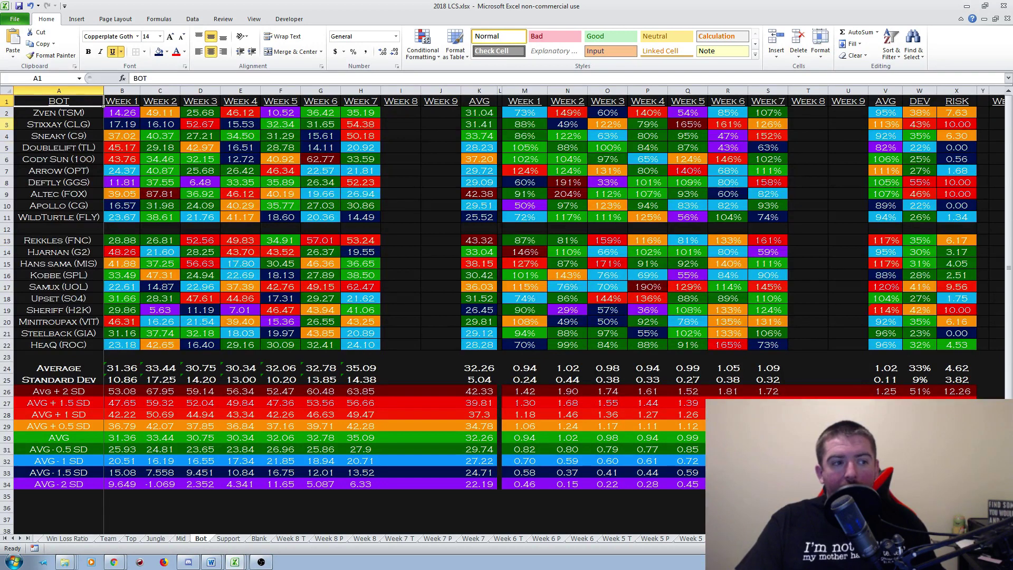
left_click(6, 125)
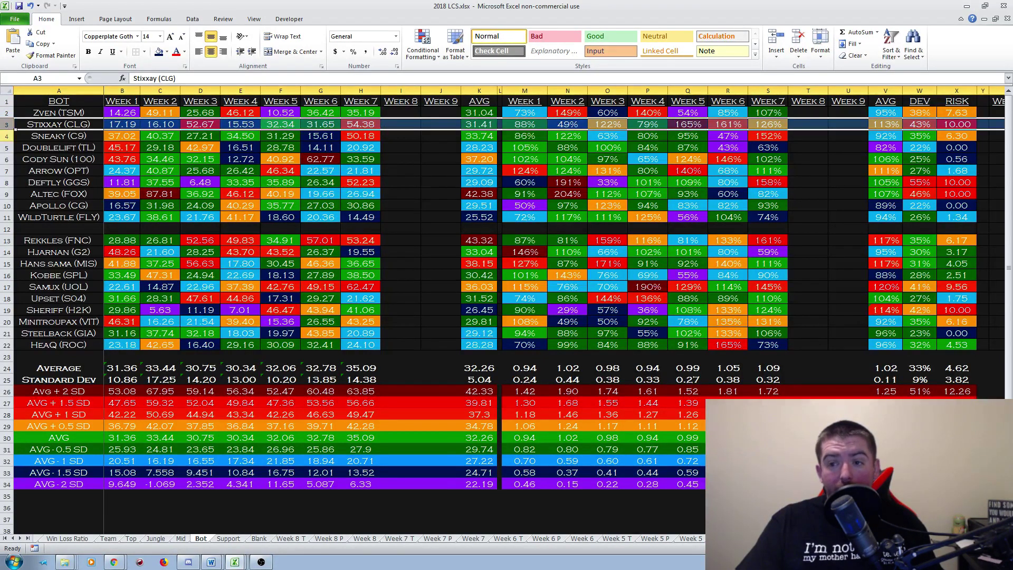
left_click(6, 170)
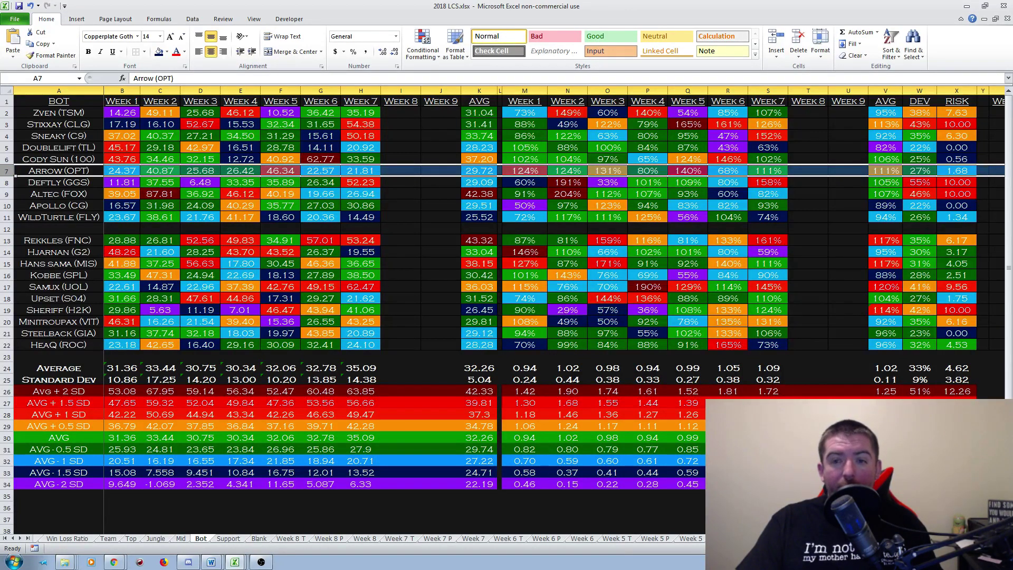
left_click(7, 160)
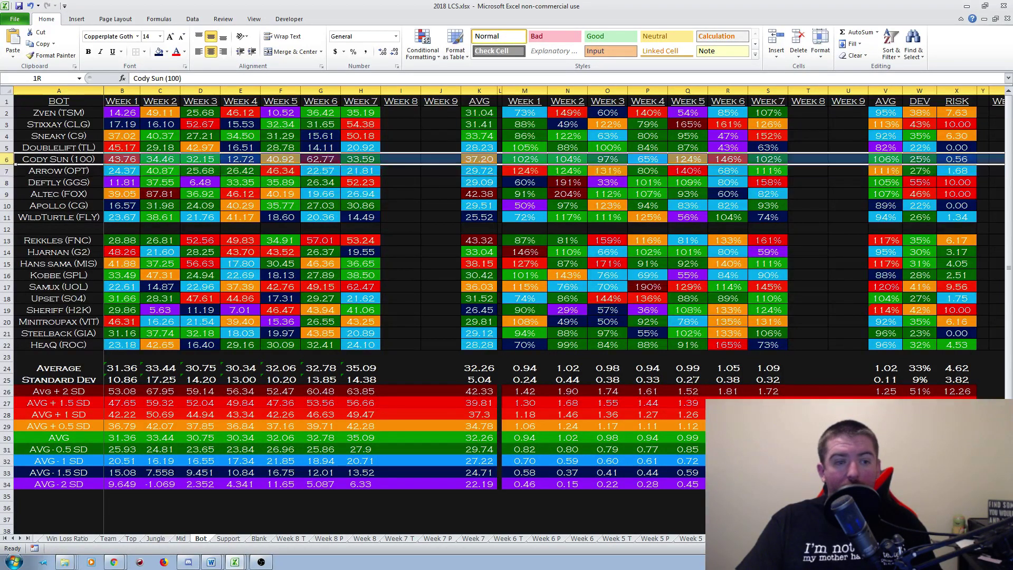
left_click(8, 194)
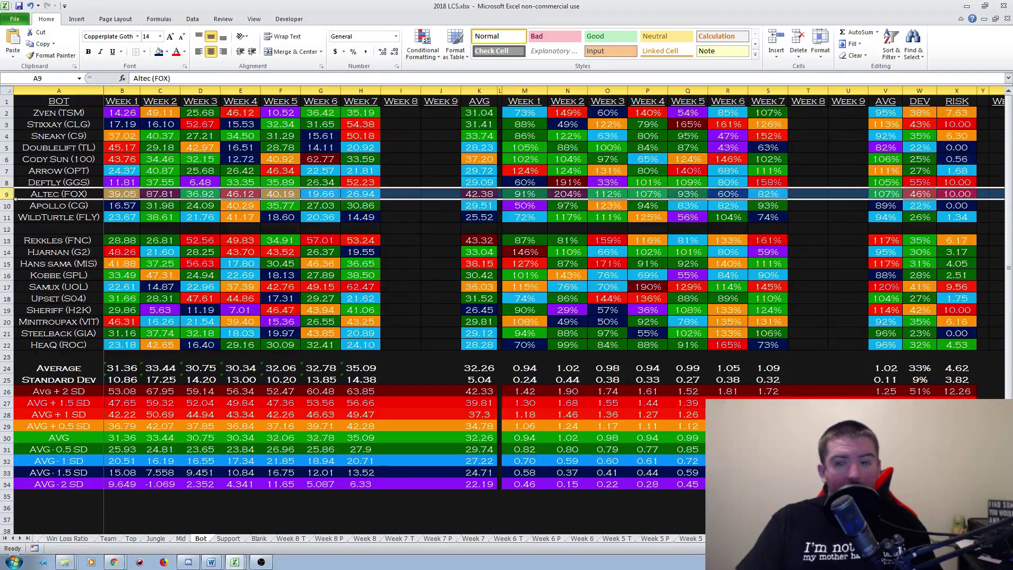
left_click(7, 182)
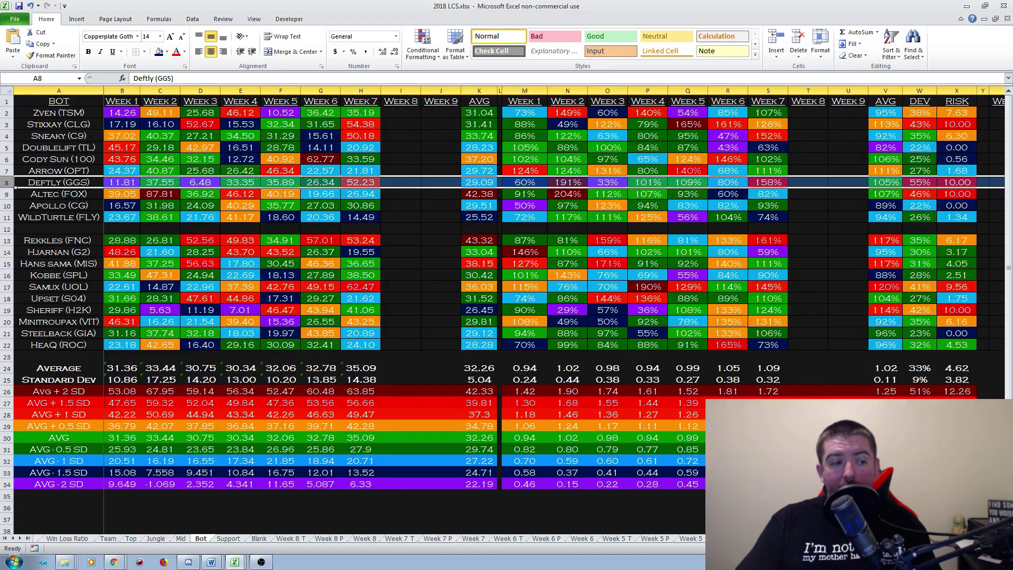
left_click(7, 240)
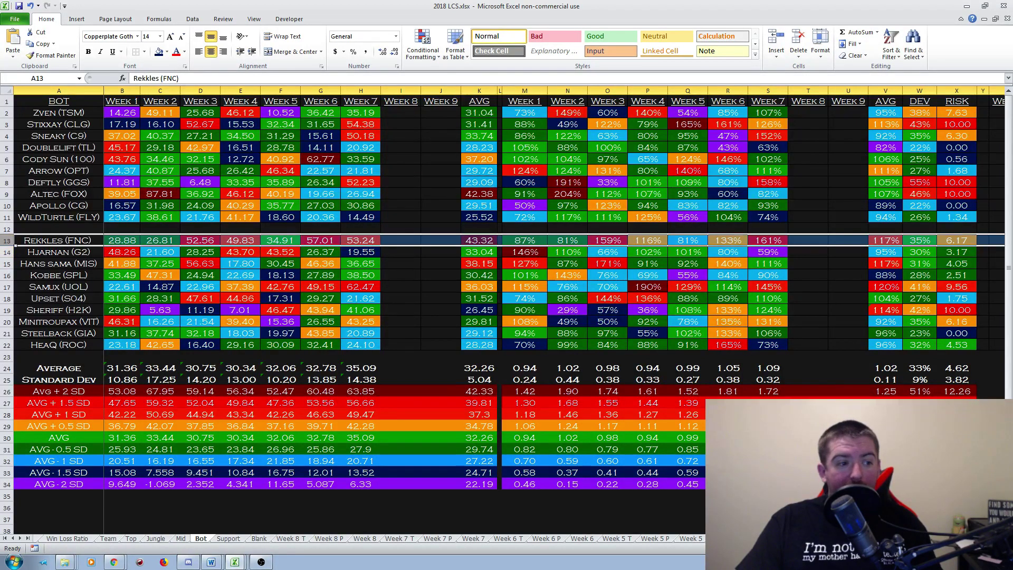
left_click(7, 264)
left_click(7, 287)
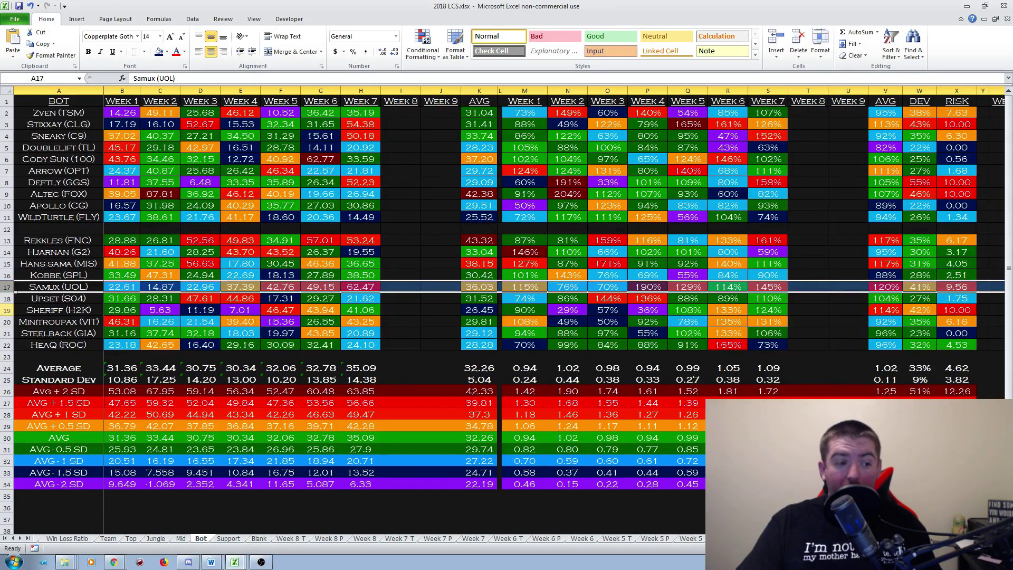
left_click(7, 311)
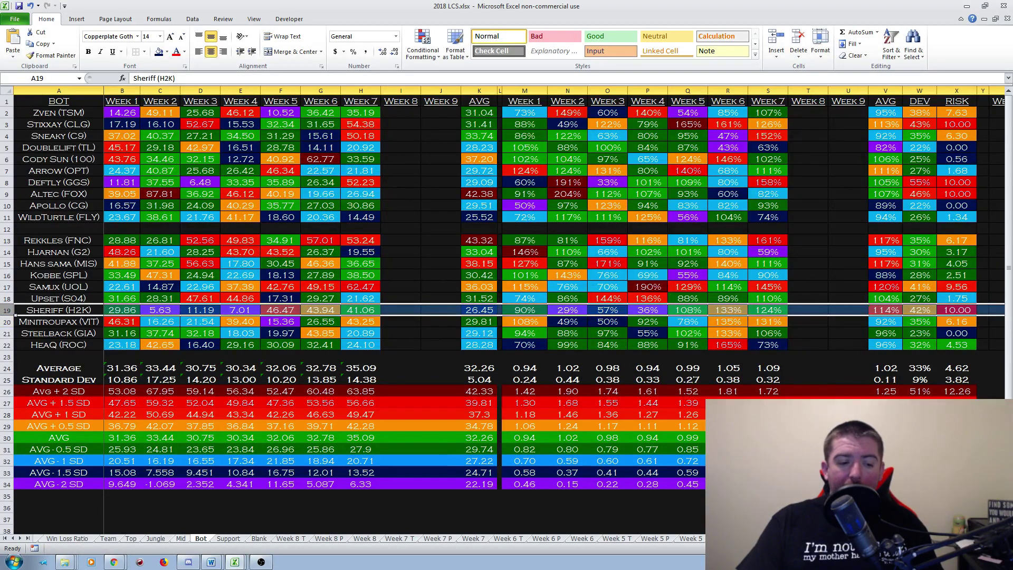
key("ctrl+Page_Up")
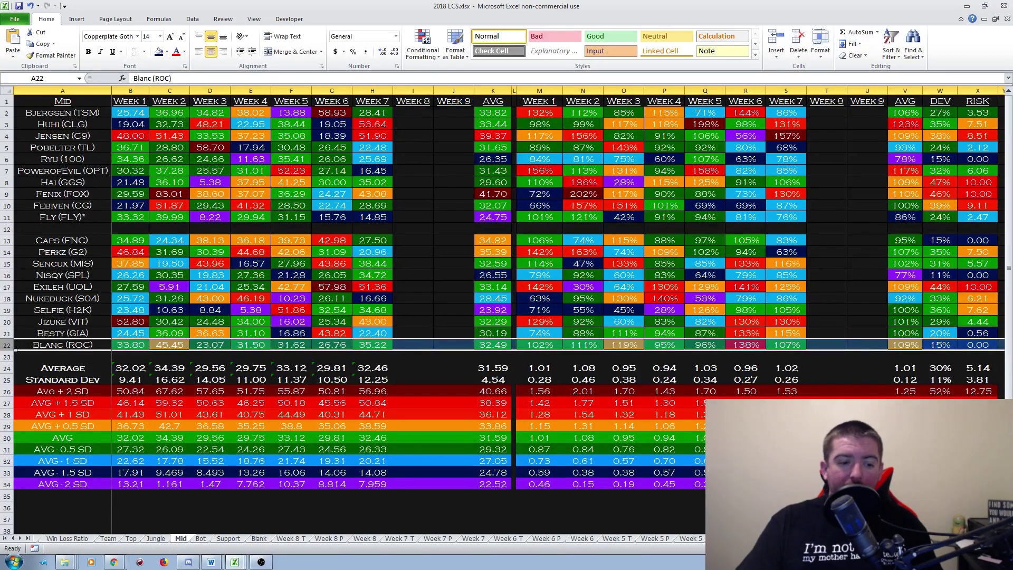
key("ctrl+Page_Down")
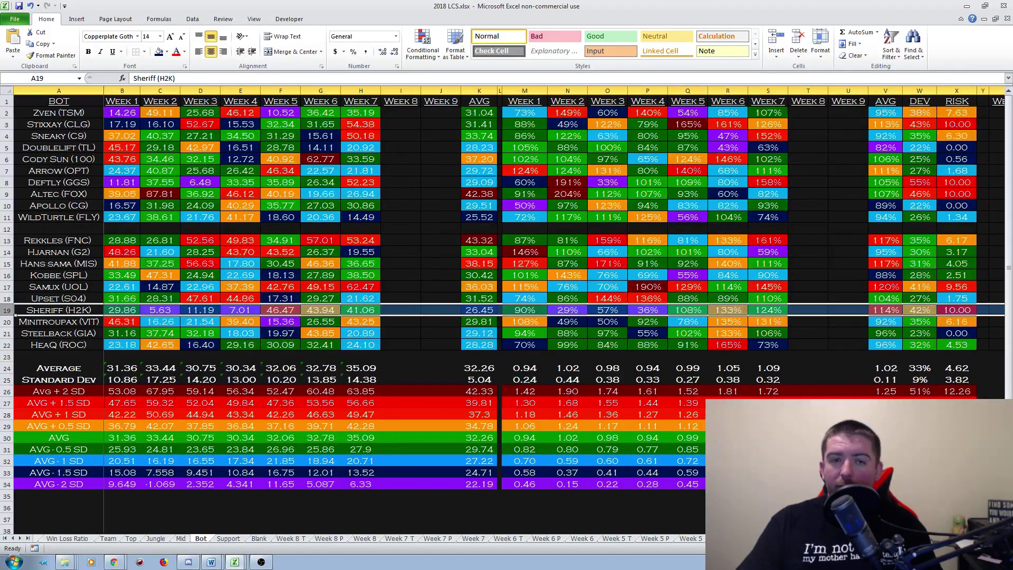
Step: On the Support sheet, highlight the CLG, GGS, FOX, C9, MIS, UOL, H2K and GIA rows in turn to examine their scores and risk
key("ctrl+Page_Down")
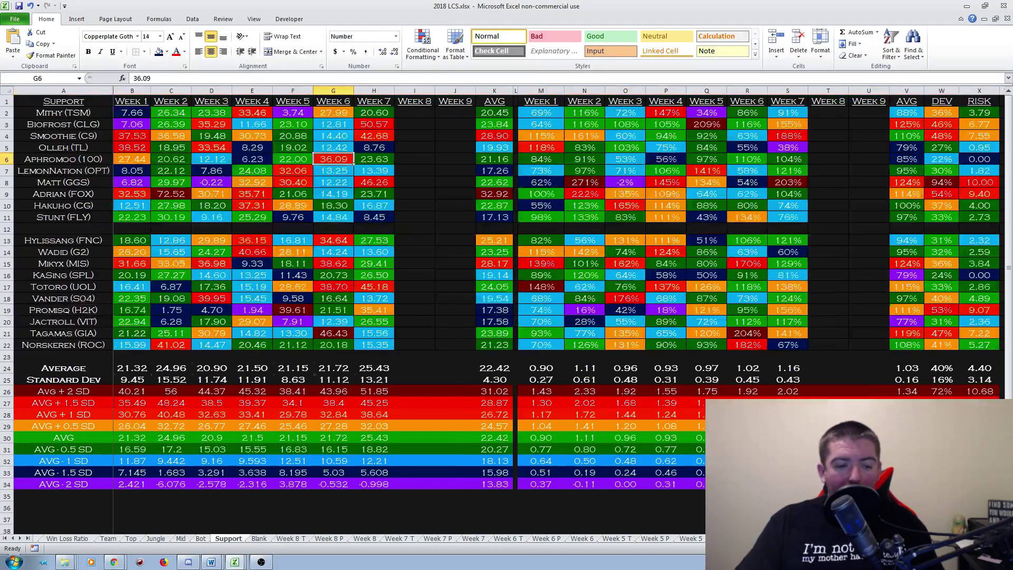
left_click(7, 124)
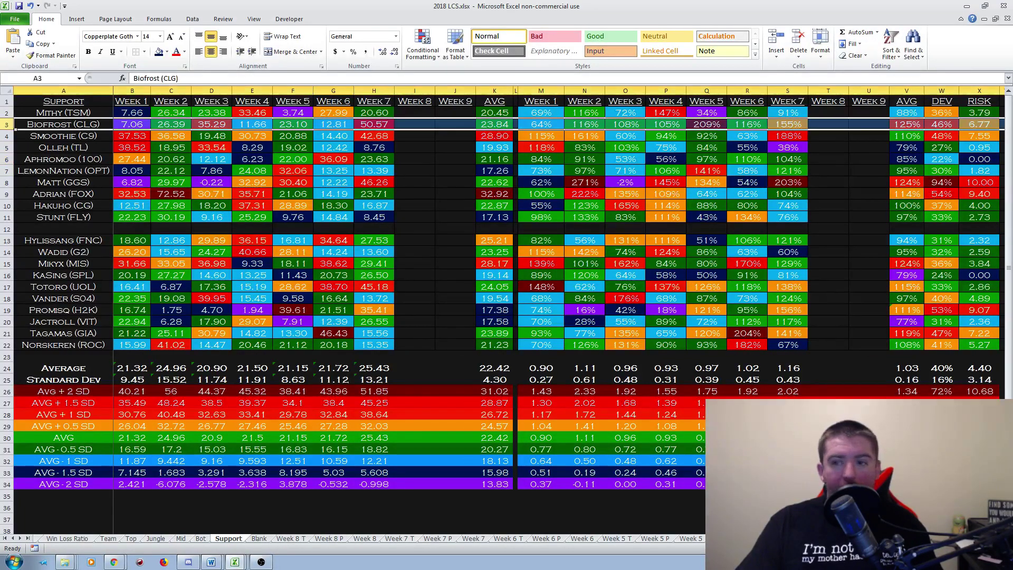
left_click(7, 183)
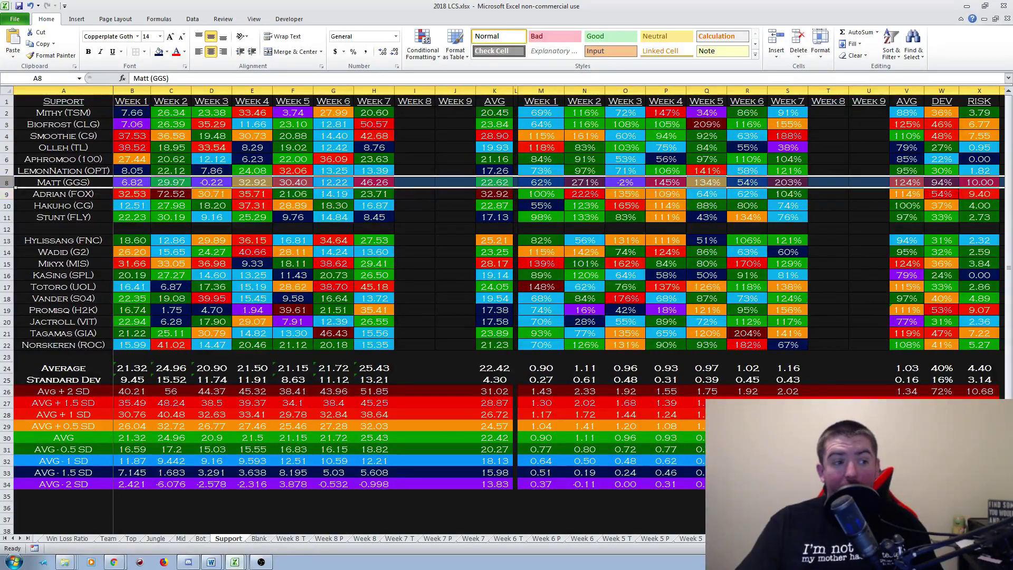
left_click(6, 195)
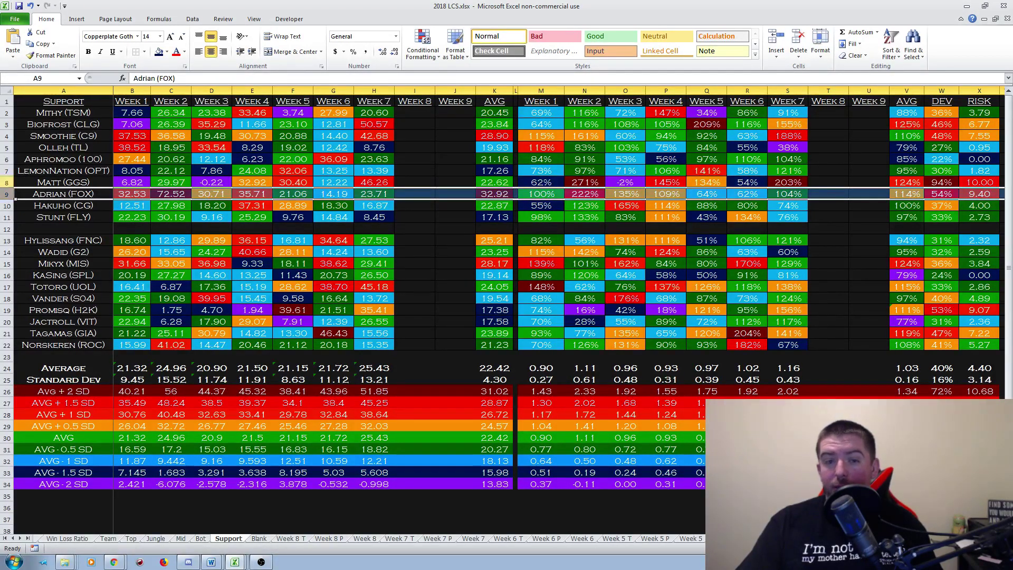
left_click(8, 136)
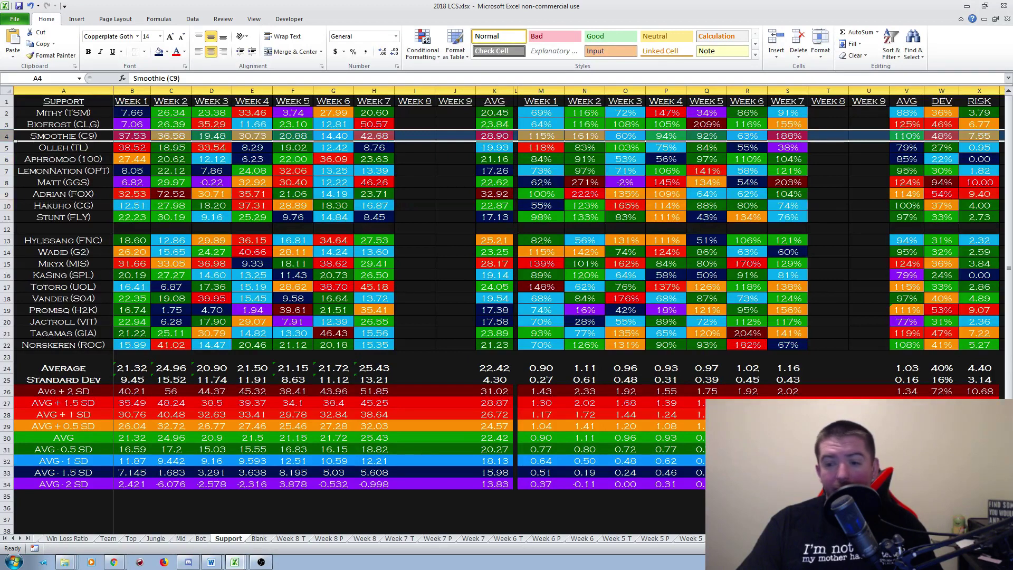
left_click(8, 264)
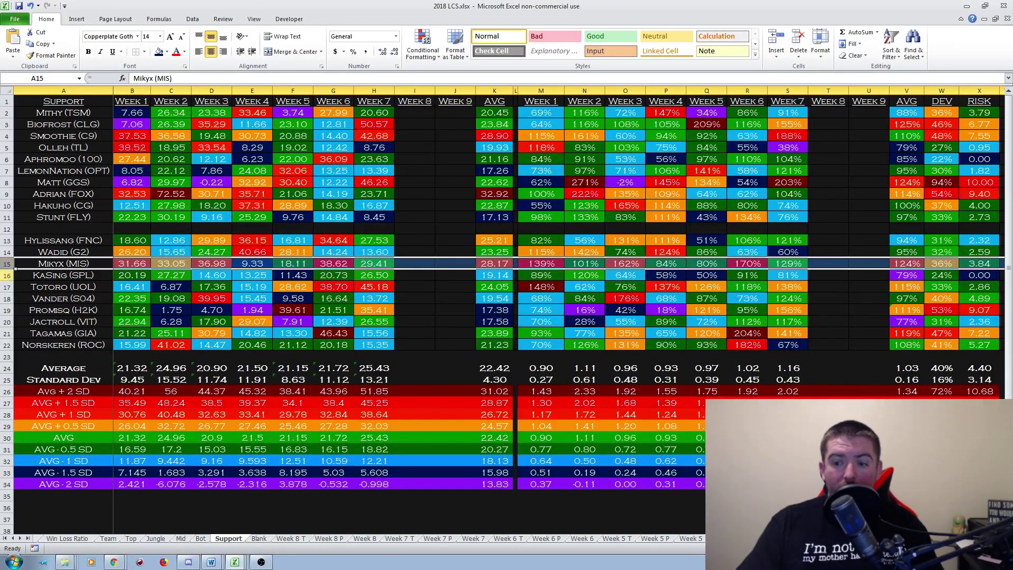
left_click(7, 286)
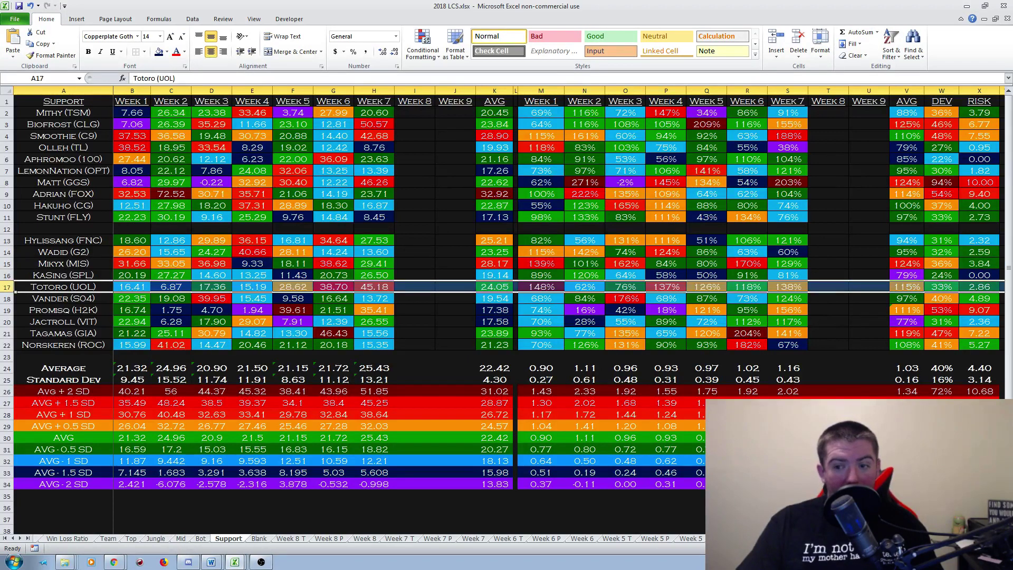
left_click(7, 310)
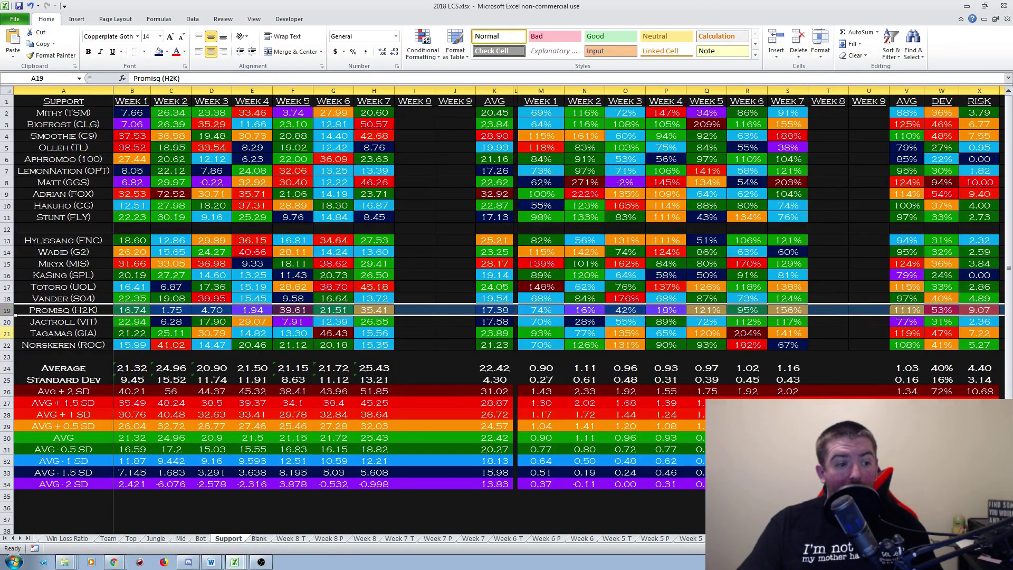
left_click(8, 333)
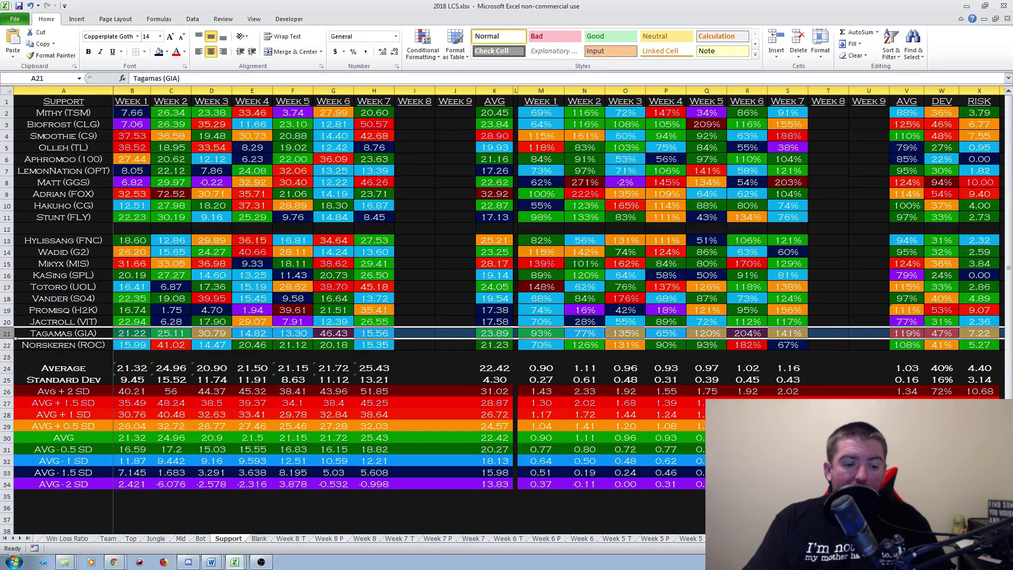
Step: On the Week 8 P sheet, examine the Team and Top scatter charts of average expected points against variability
key("ctrl+Page_Down")
key("ctrl+Page_Down")
key("ctrl+Page_Down")
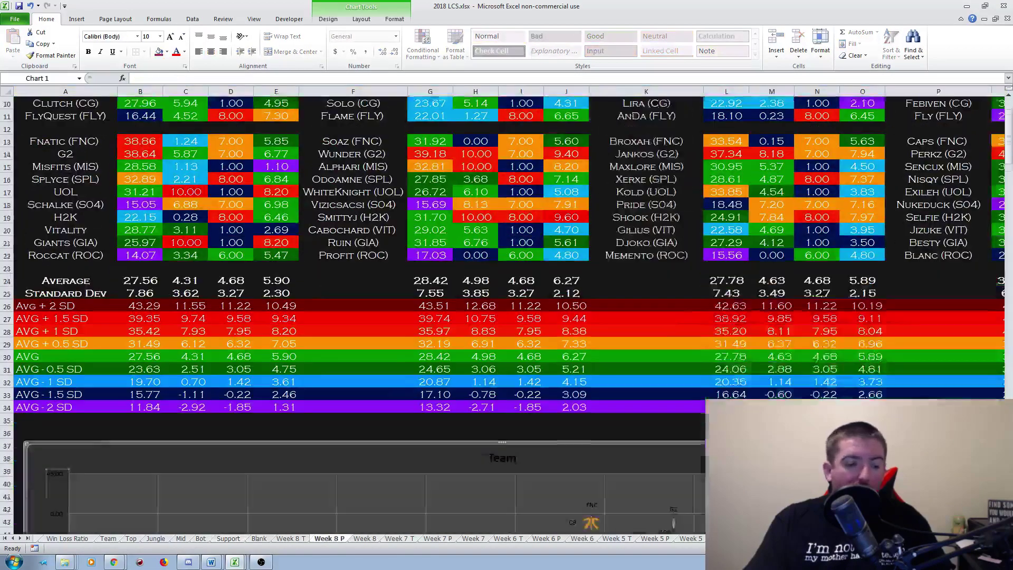
scroll(506, 316, "down", 9)
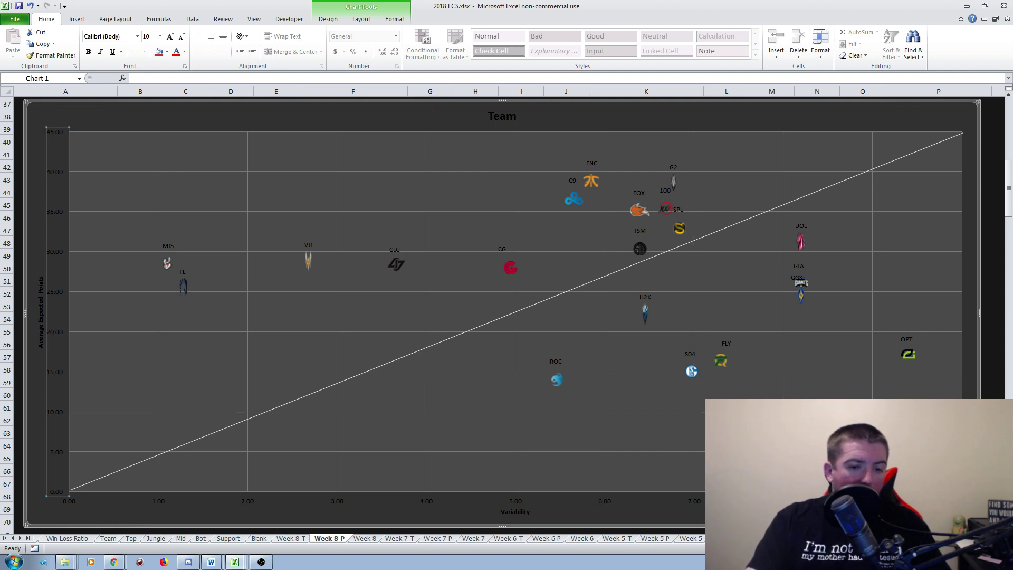
scroll(507, 317, "down", 12)
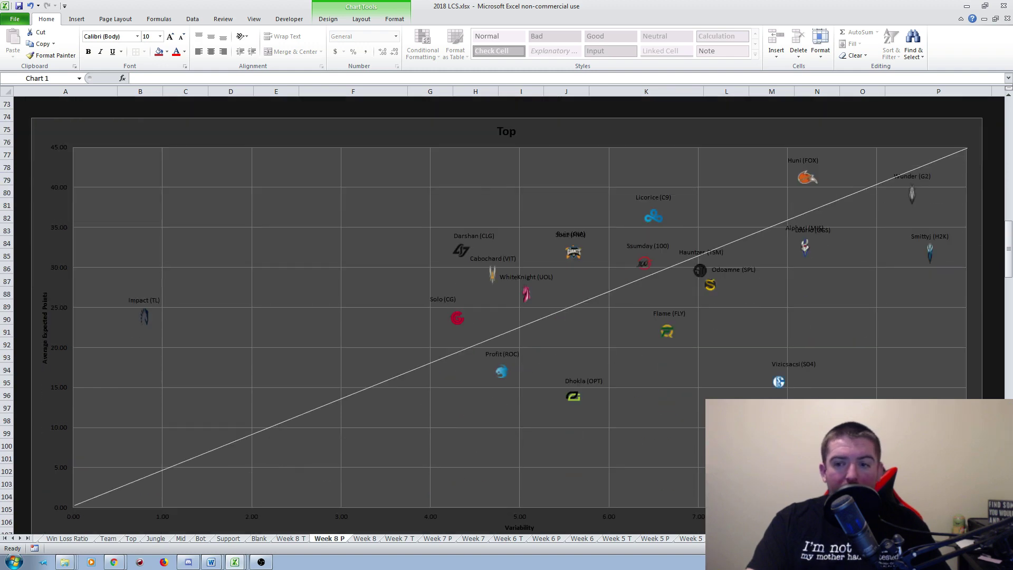
scroll(506, 316, "down", 1)
scroll(507, 316, "up", 1)
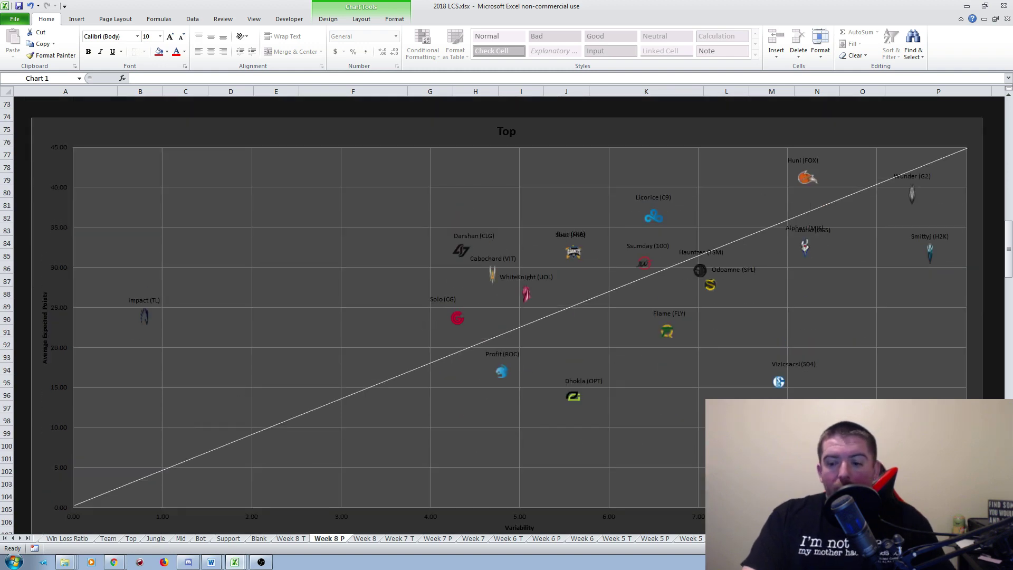
scroll(506, 317, "down", 1)
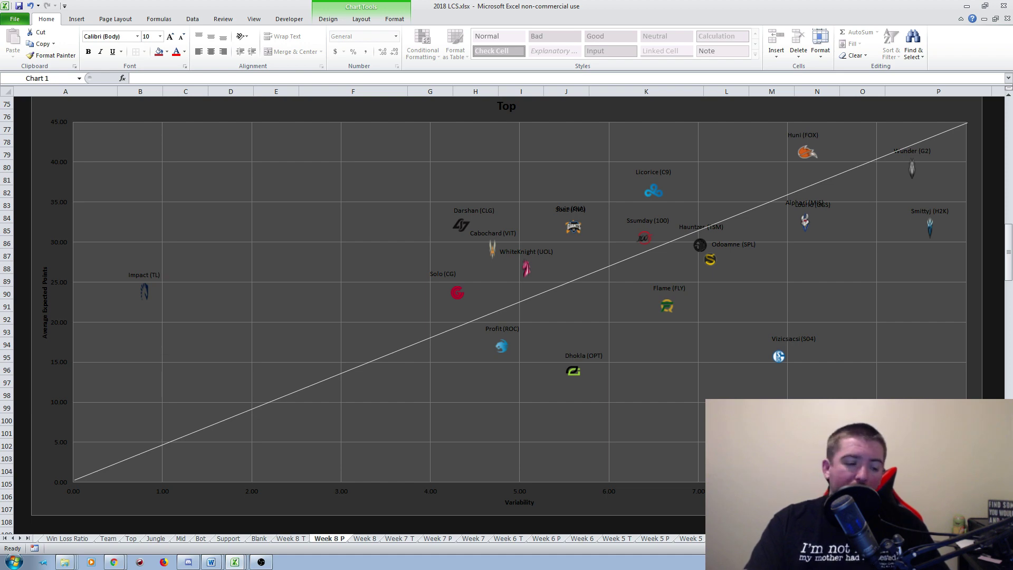
Step: Examine the Jungle, Mid, Bot and Support scatter charts on the Week 8 P sheet, and return to the Week 8 T rankings
scroll(507, 316, "down", 12)
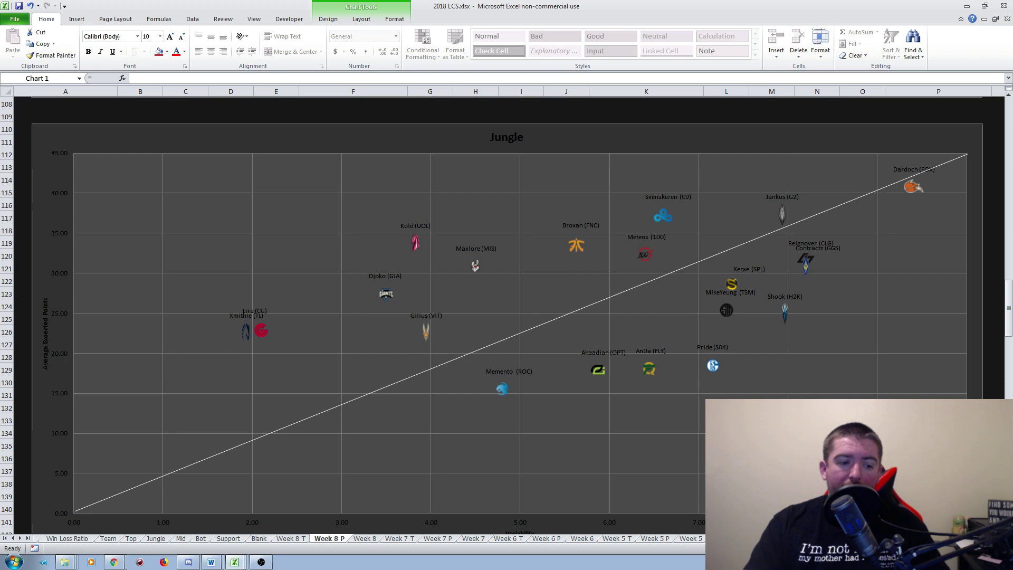
scroll(506, 317, "down", 7)
scroll(506, 316, "down", 5)
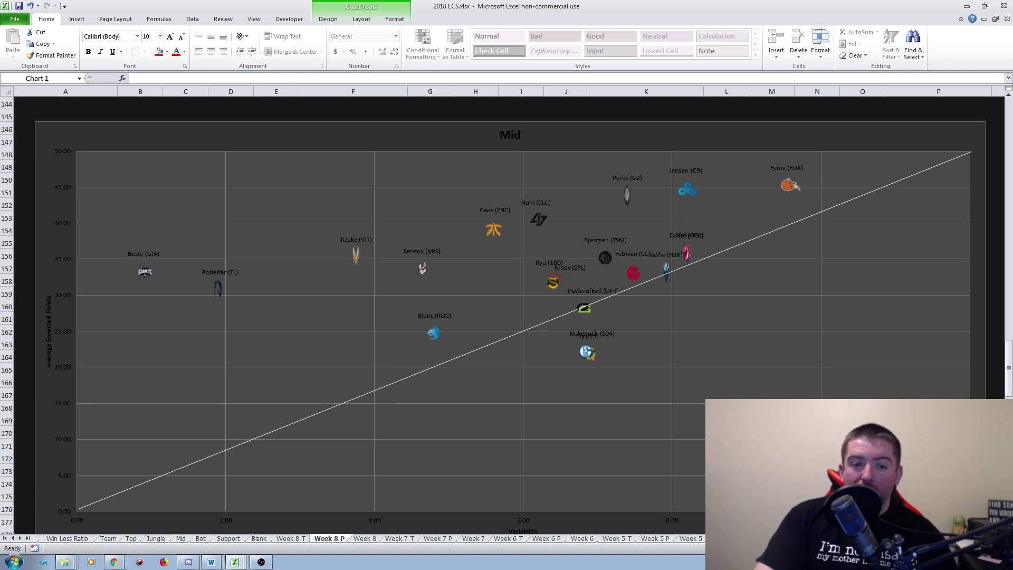
scroll(506, 317, "down", 12)
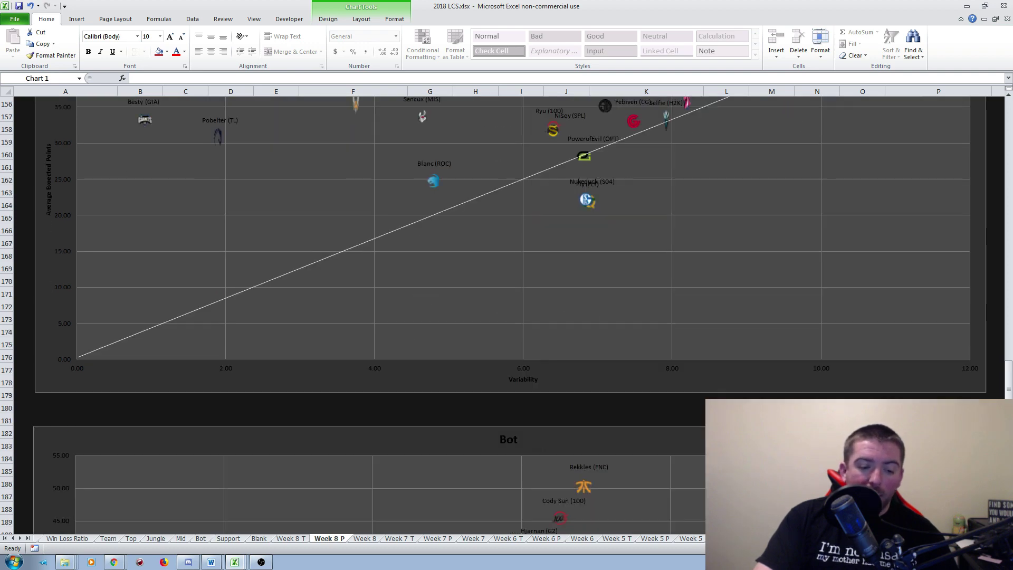
scroll(507, 316, "down", 1)
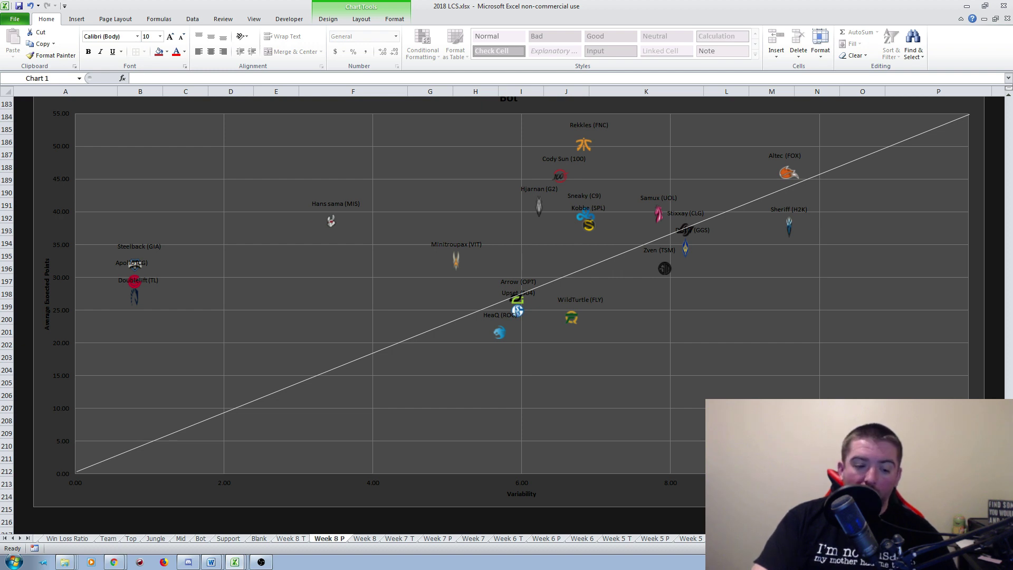
scroll(510, 316, "down", 12)
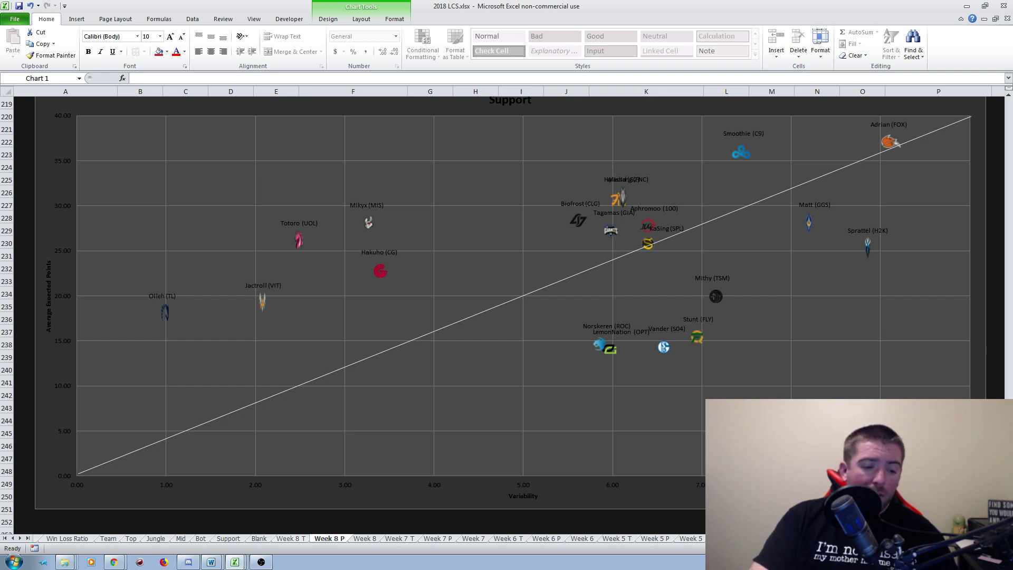
key("ctrl+Page_Up")
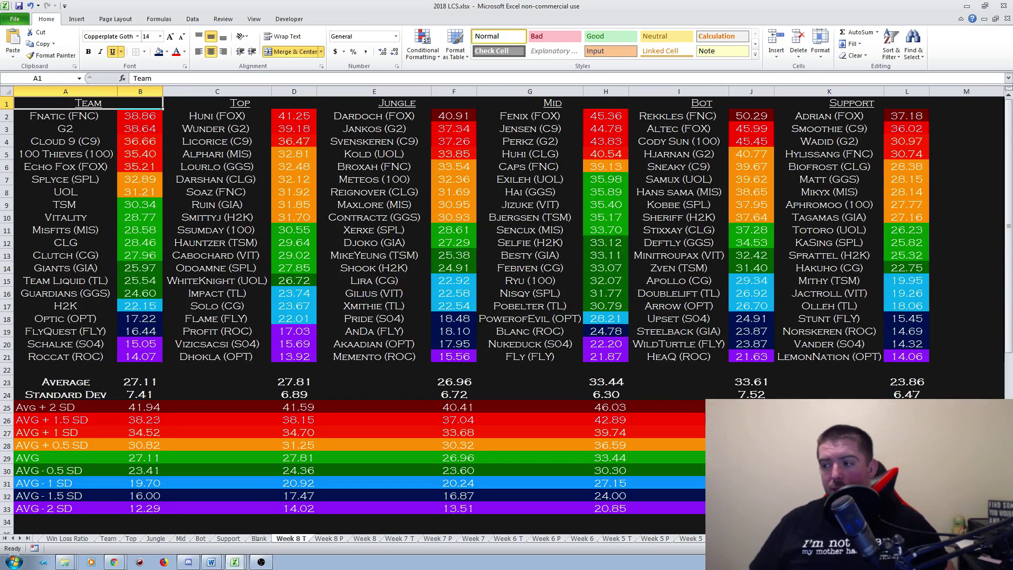